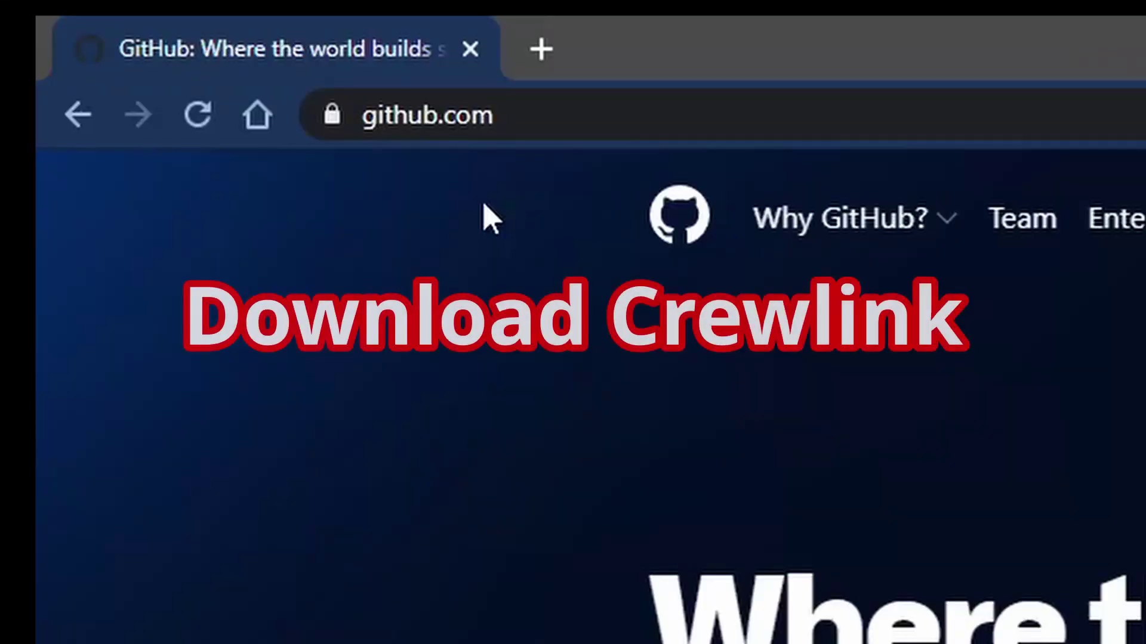
Step: Go to github.com/ottomated/CrewLink and look over the repository page and its releases
click(158, 31)
click(542, 115)
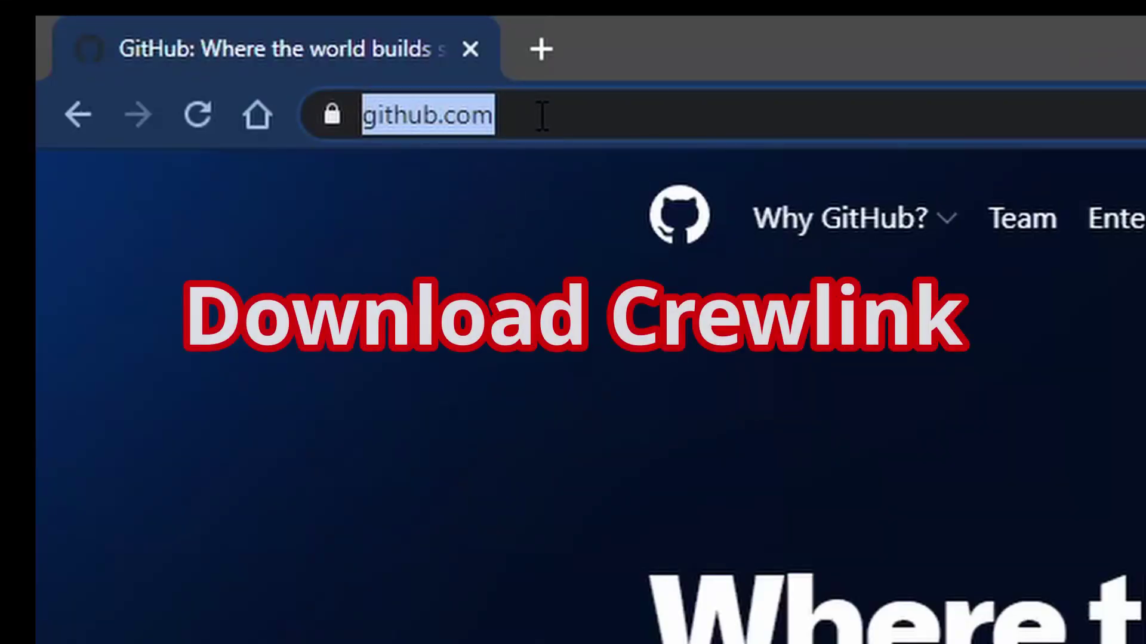
text(https://github.com/ottomated/CrewLink)
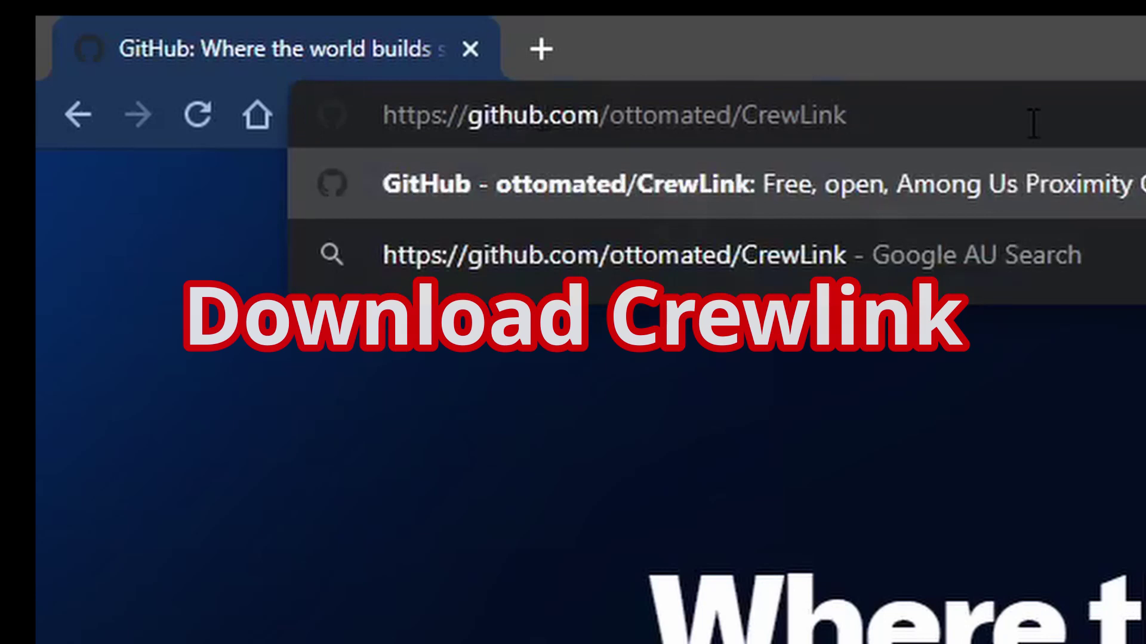
key(Return)
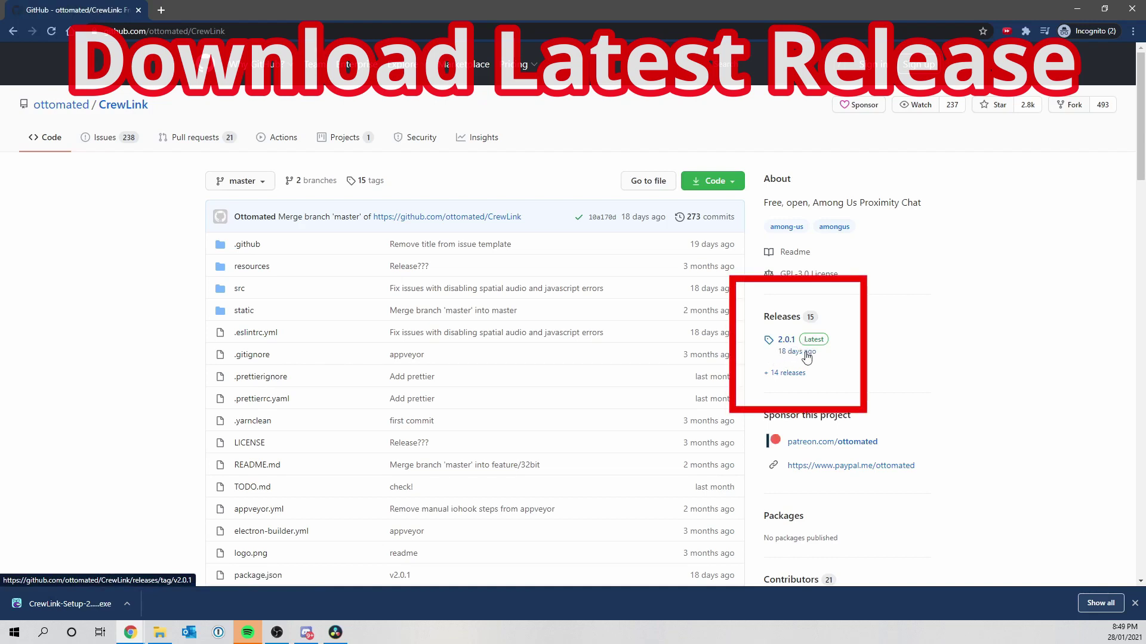
scroll(879, 283, down, 10)
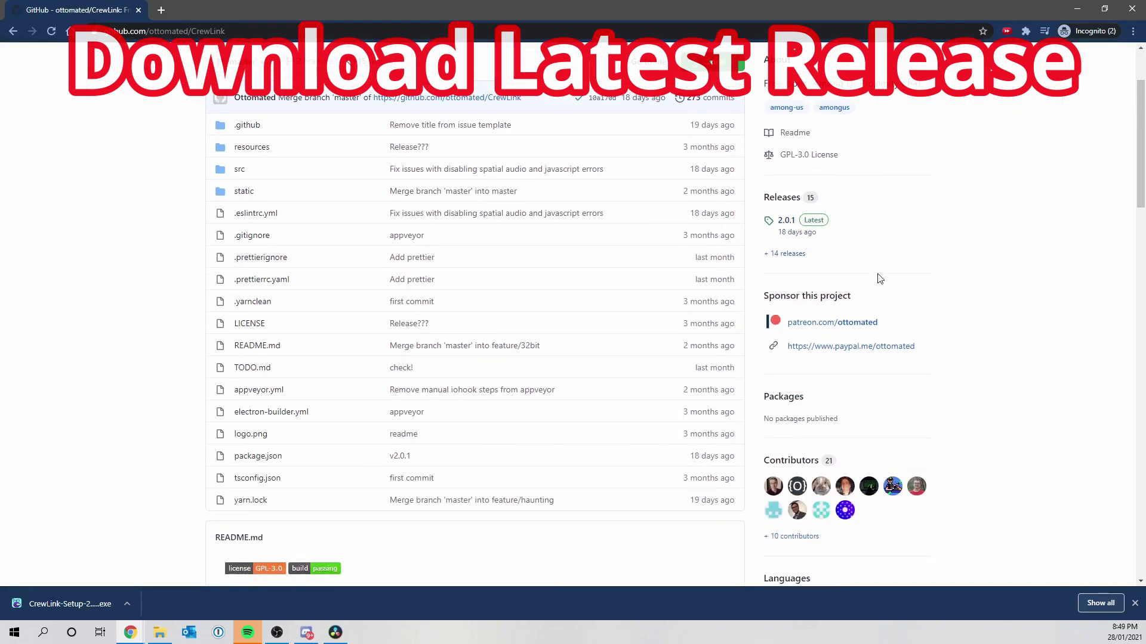
scroll(635, 337, down, 10)
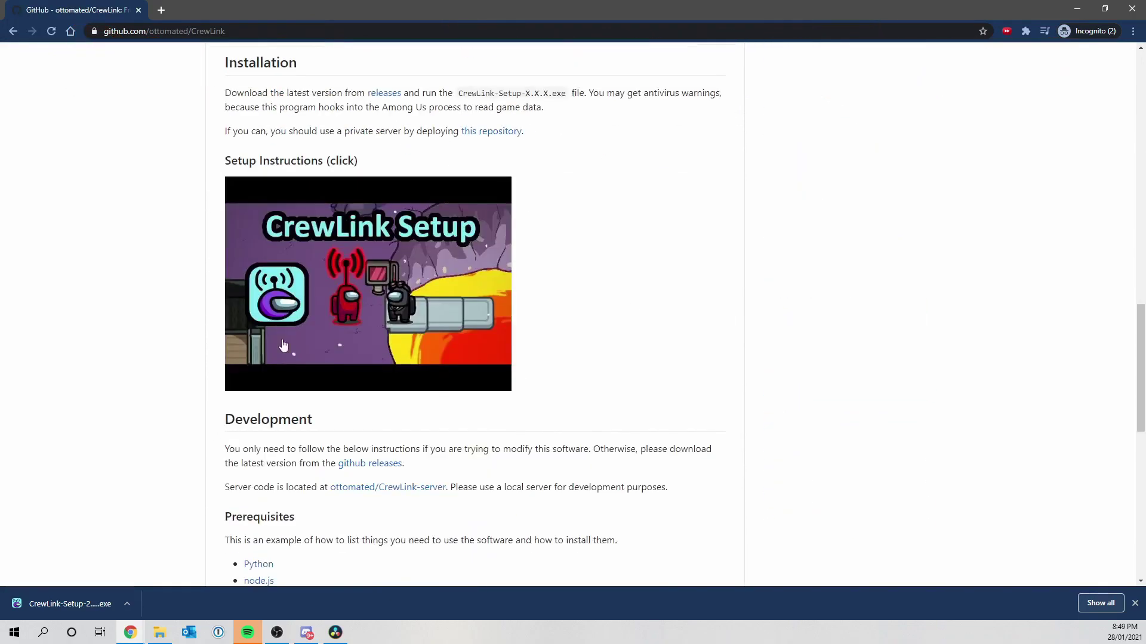
scroll(597, 412, up, 6)
scroll(720, 411, up, 15)
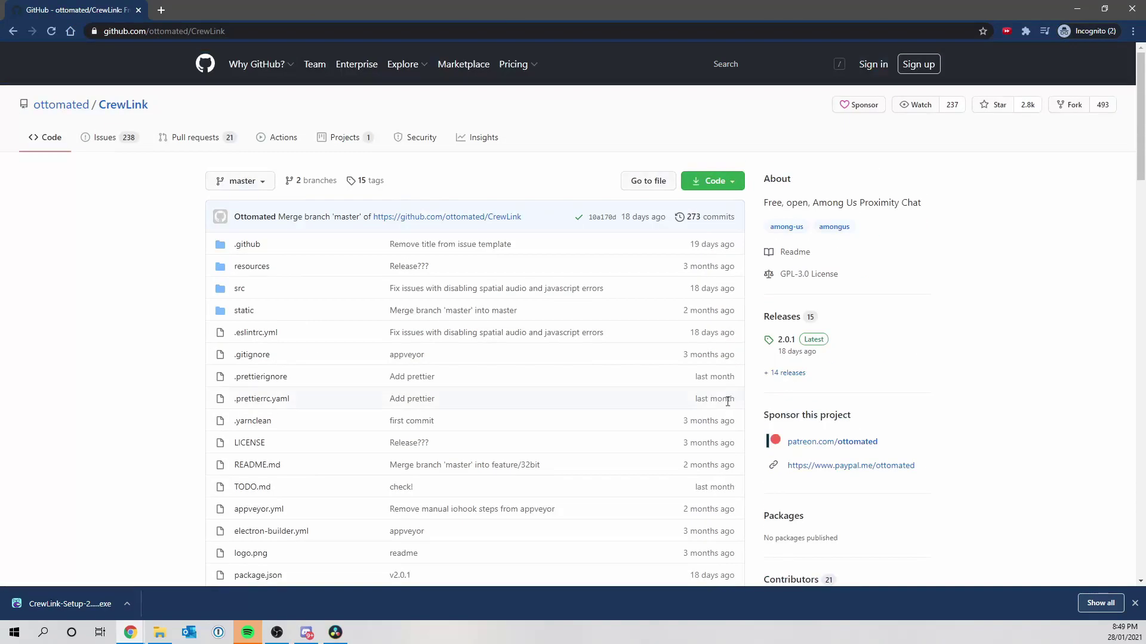
Step: Open the 2.0.1 release and scroll down to the CrewLink-Setup-2.0.1.exe download
click(783, 344)
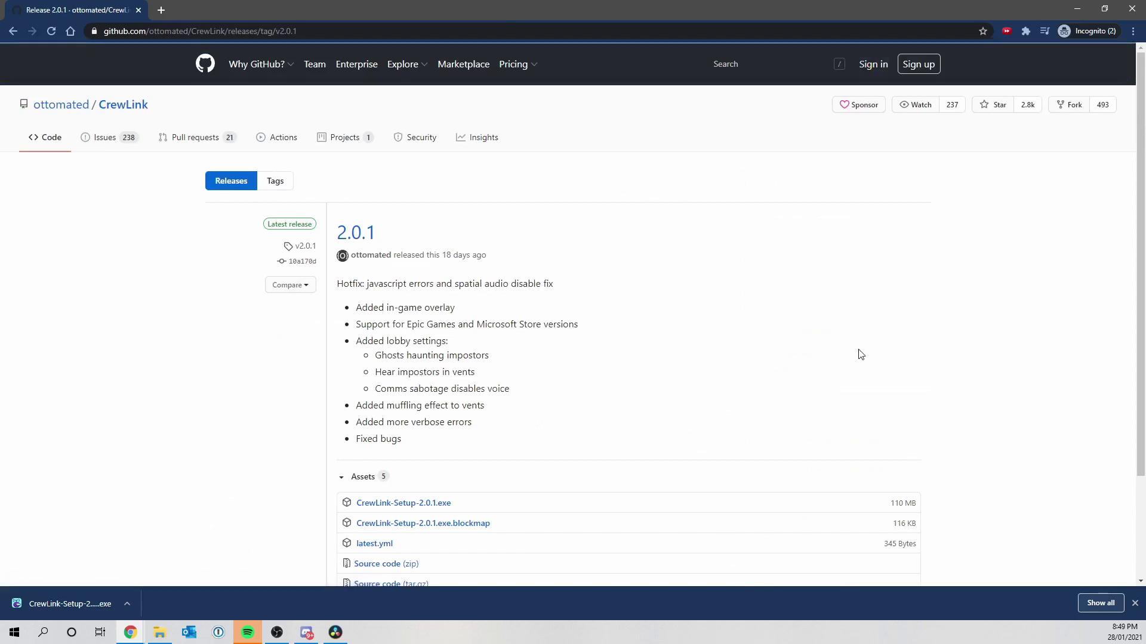
scroll(470, 460, down, 1)
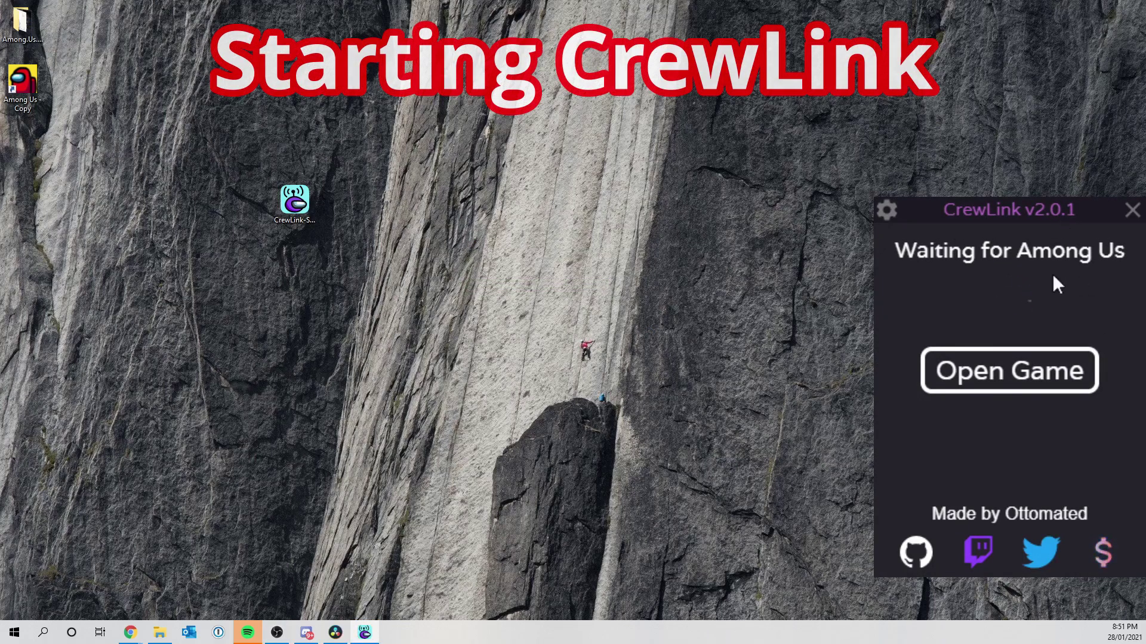
Step: Launch Among Us with CrewLink's Open Game button
click(1006, 394)
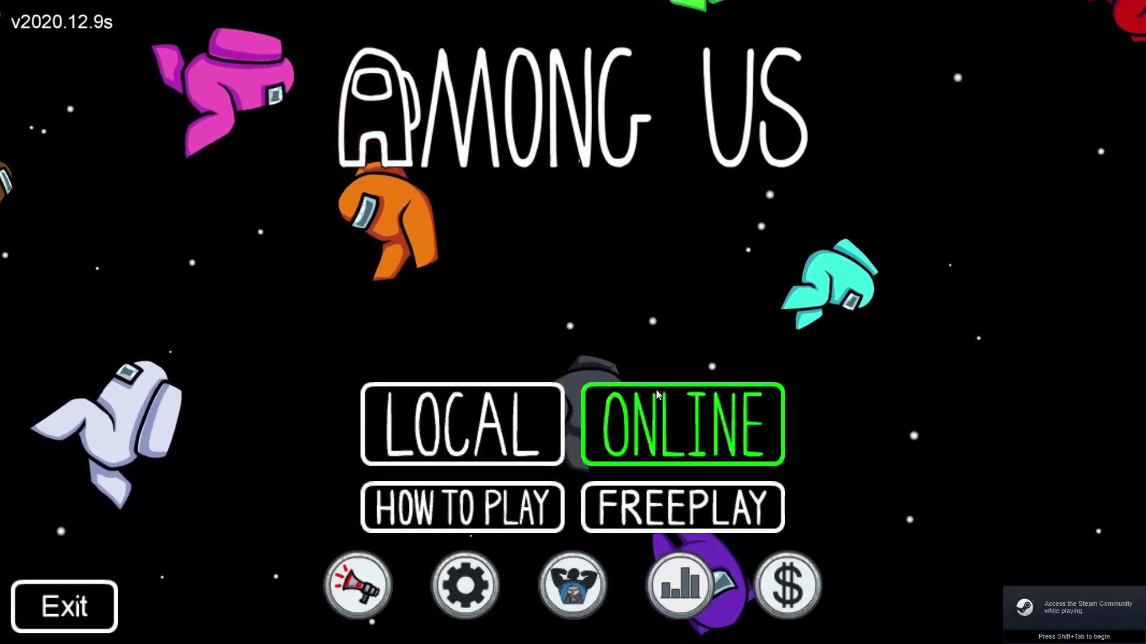
Step: Host an online game with the default settings, opening a private lobby on The Skeld
click(682, 425)
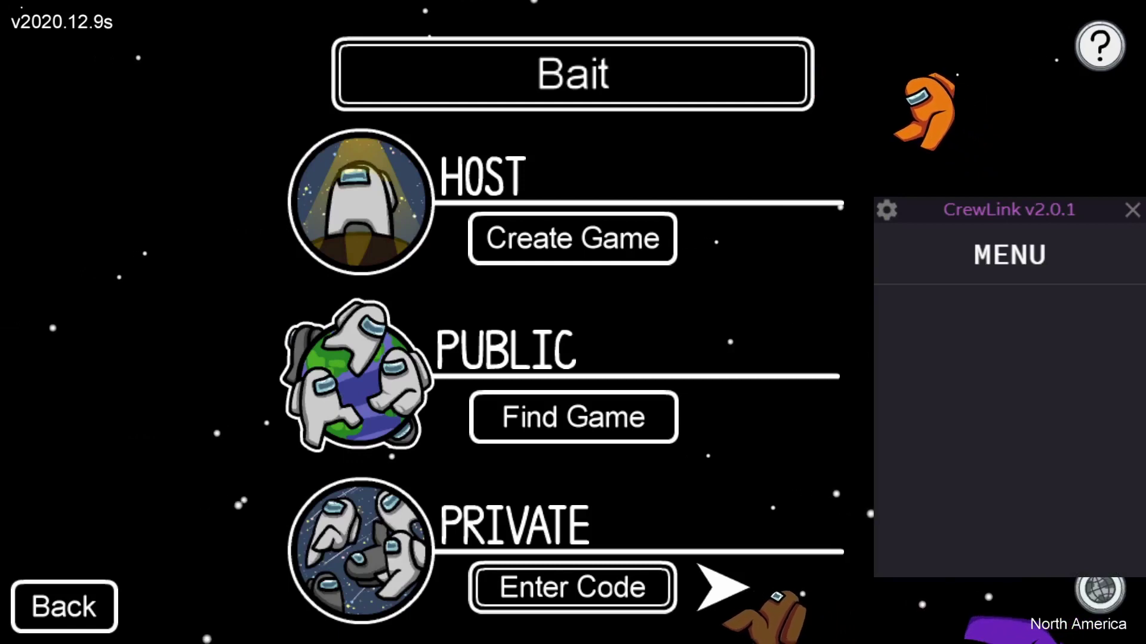
click(545, 254)
click(1009, 598)
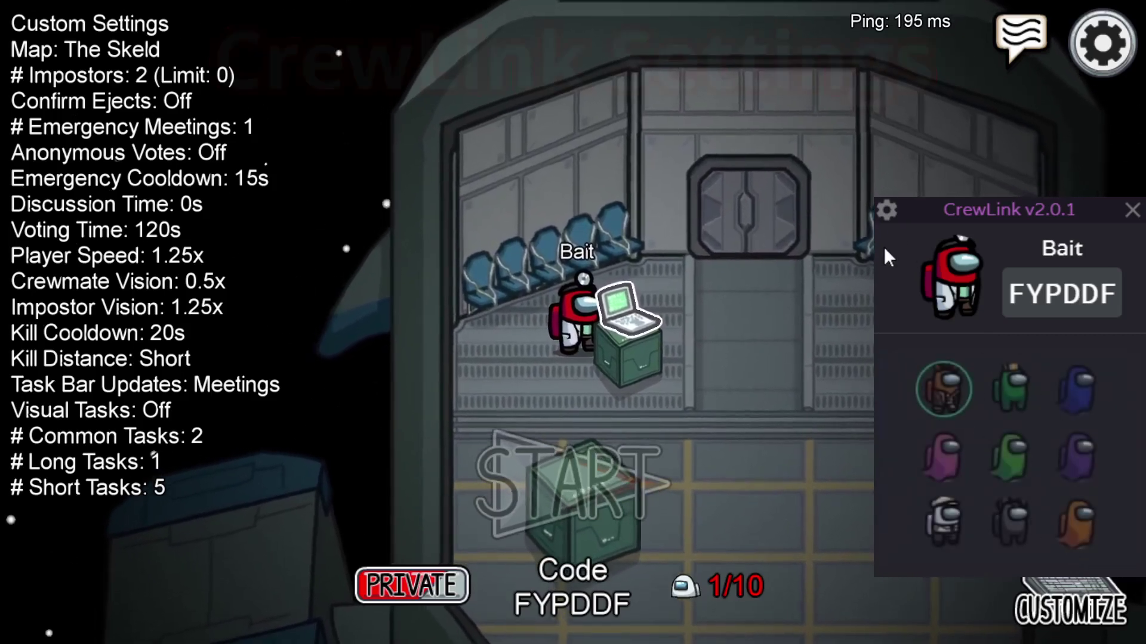
Step: Open CrewLink Settings and check Voice Distance 4, the voice rules and the Default speaker
click(887, 210)
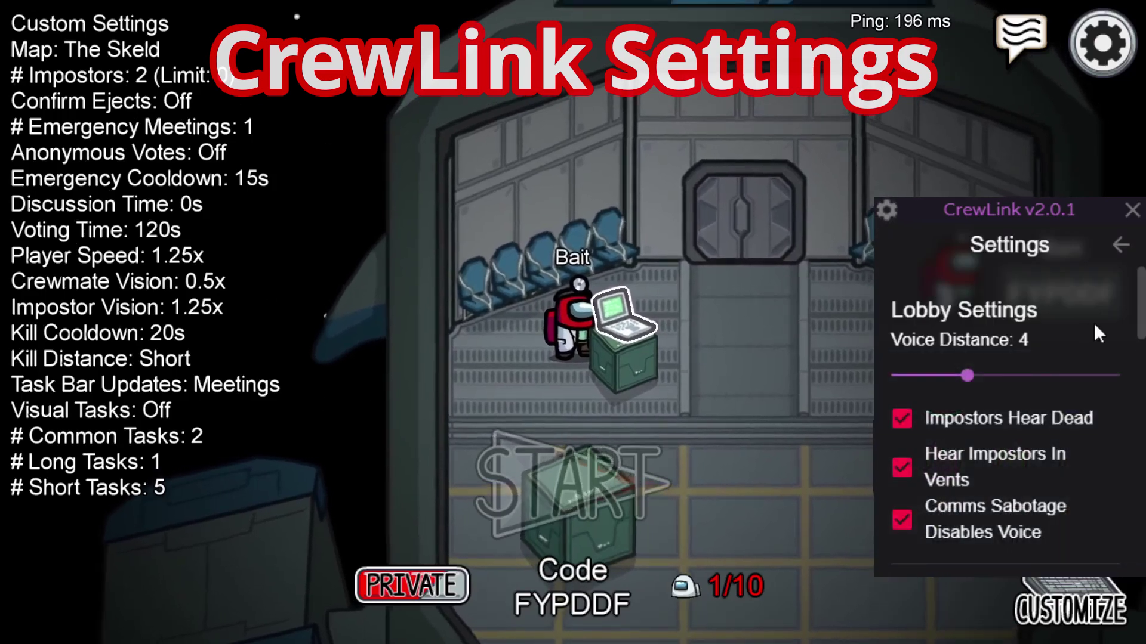
scroll(1095, 329, down, 1)
scroll(1075, 332, up, 1)
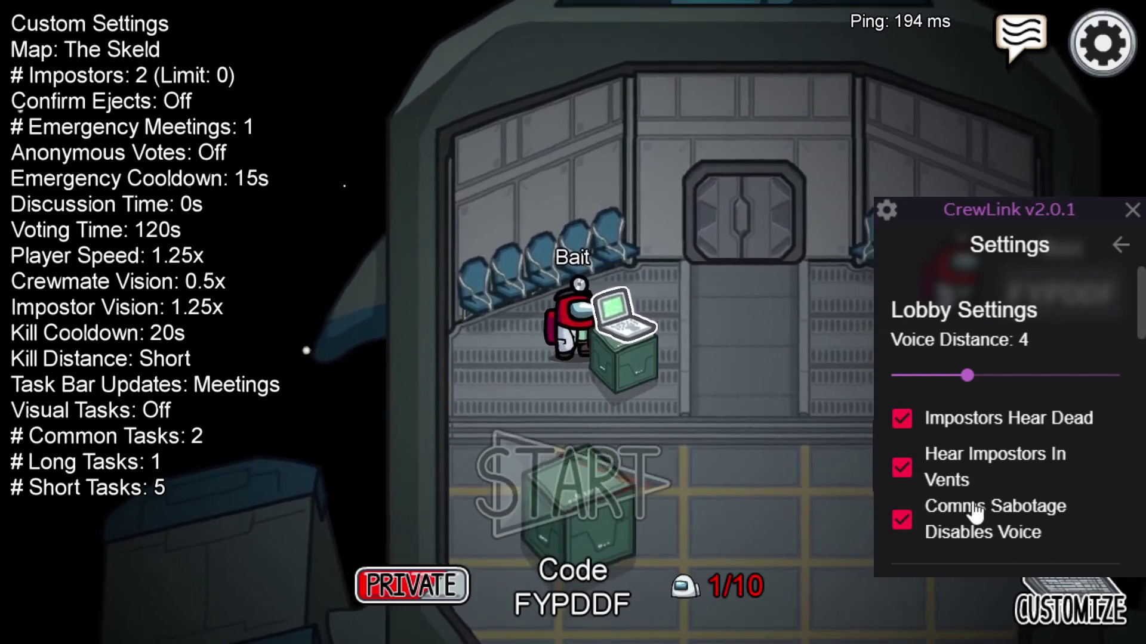
scroll(991, 501, down, 3)
scroll(1015, 453, up, 3)
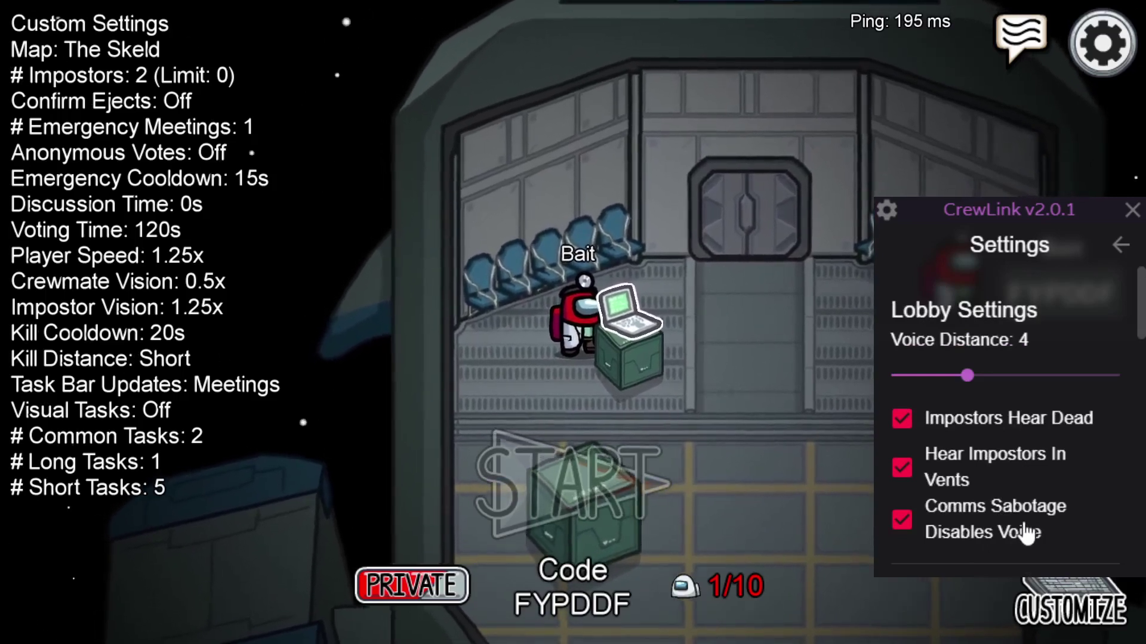
scroll(1023, 530, down, 5)
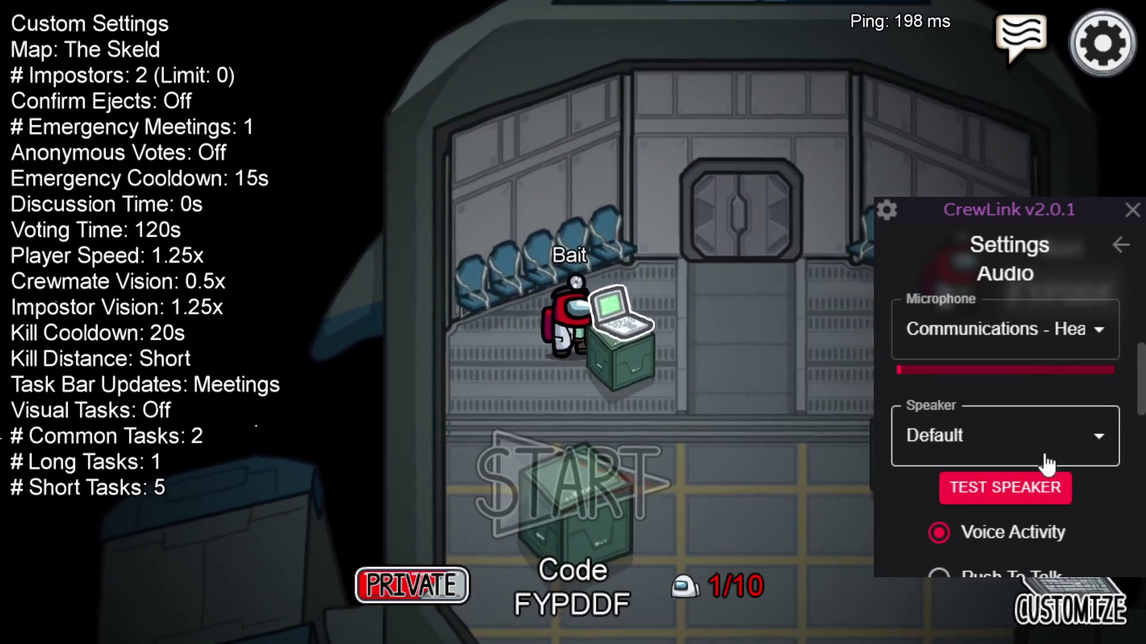
Step: Review the Keyboard Shortcuts settings and open character customization from the lobby laptop
scroll(1056, 460, down, 2)
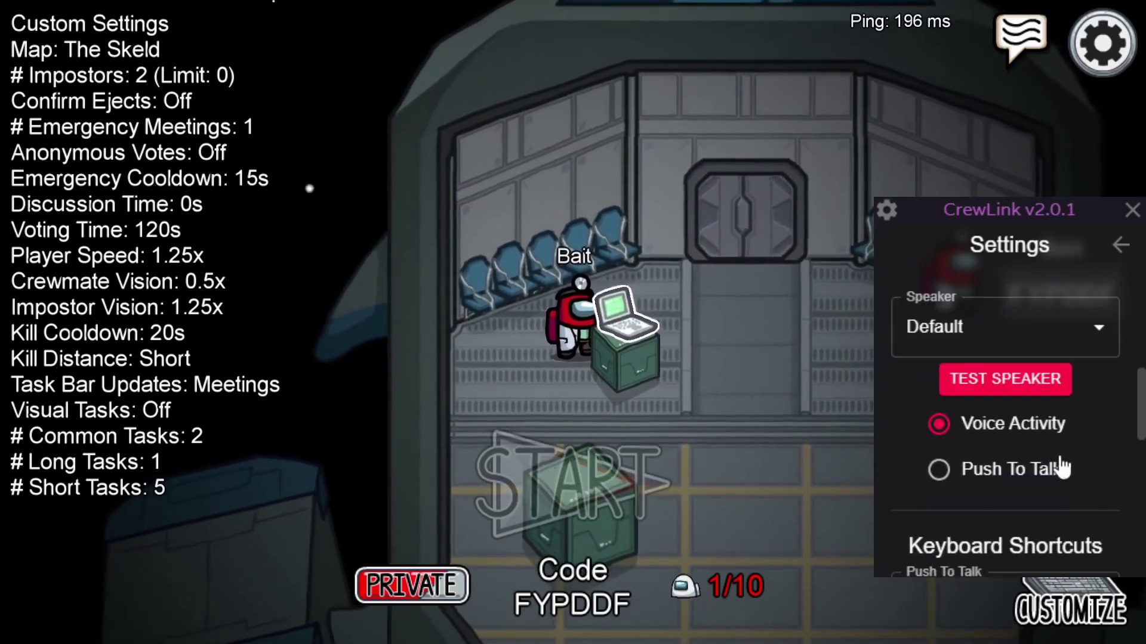
scroll(1038, 382, down, 2)
scroll(1015, 352, down, 2)
scroll(1029, 386, up, 2)
scroll(1029, 387, down, 2)
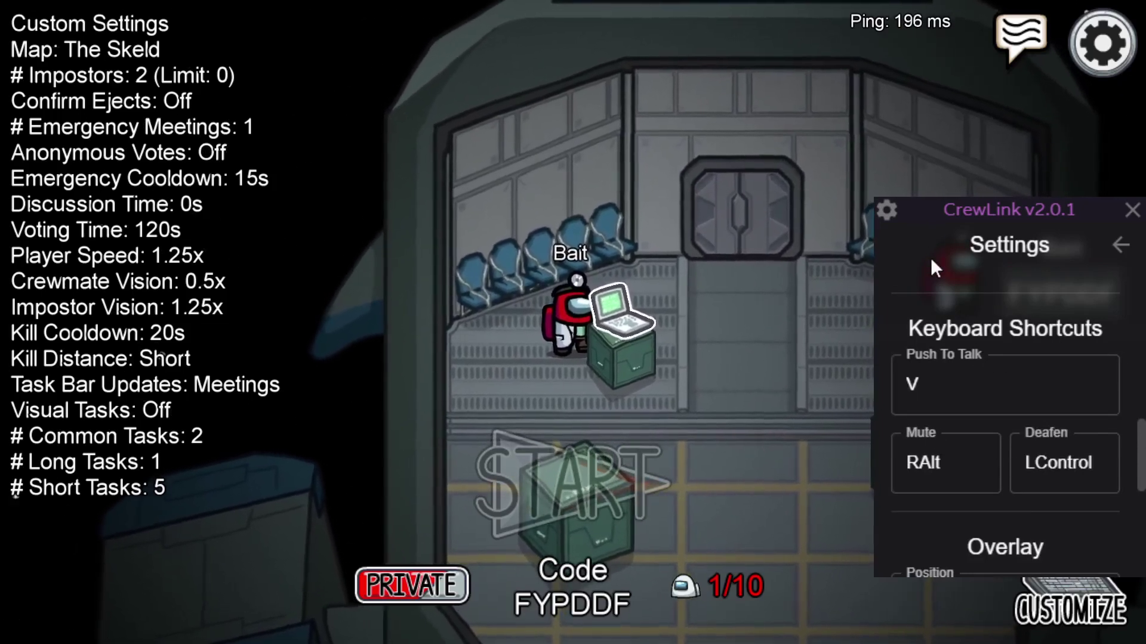
click(600, 301)
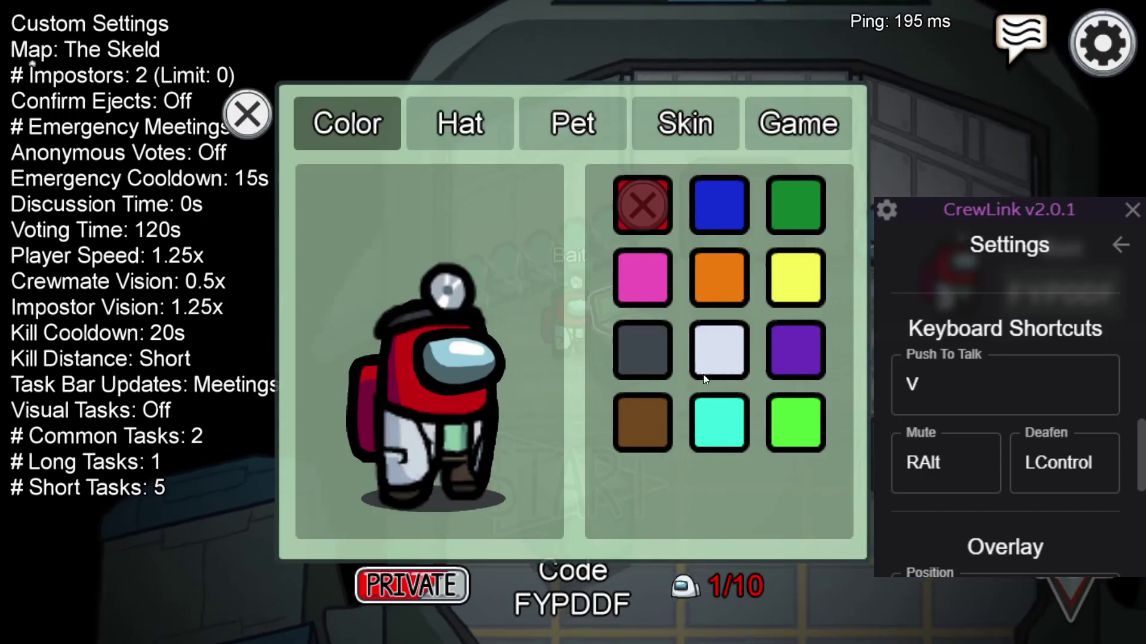
Step: Check Overlay position Right, Meeting Overlay, and the Advanced lobby code and spatial audio options
scroll(993, 319, down, 4)
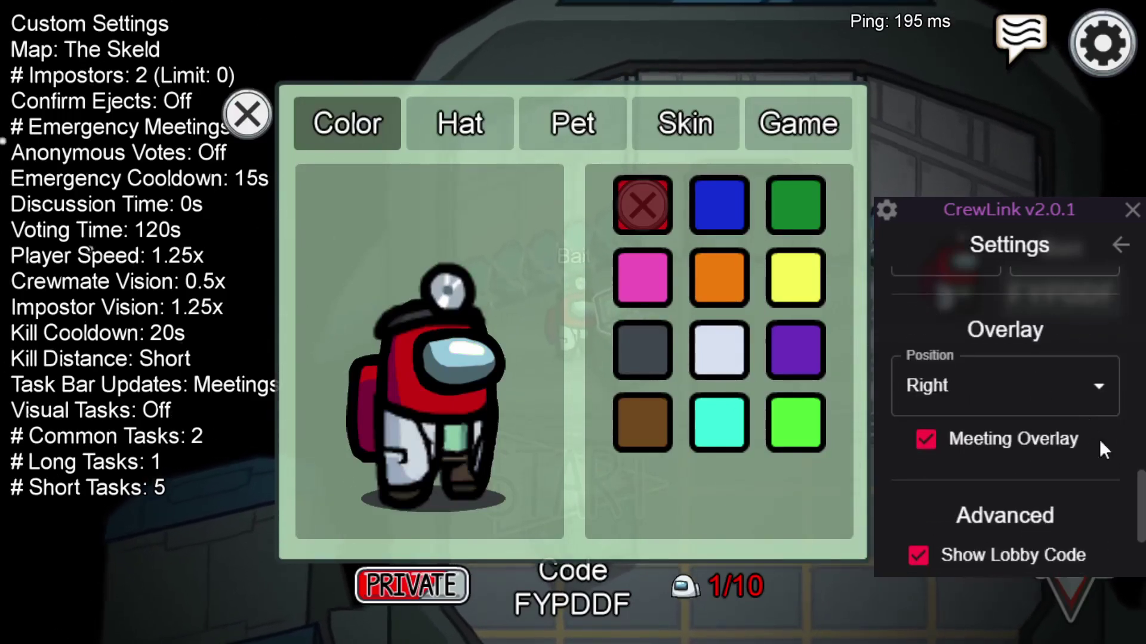
click(1082, 395)
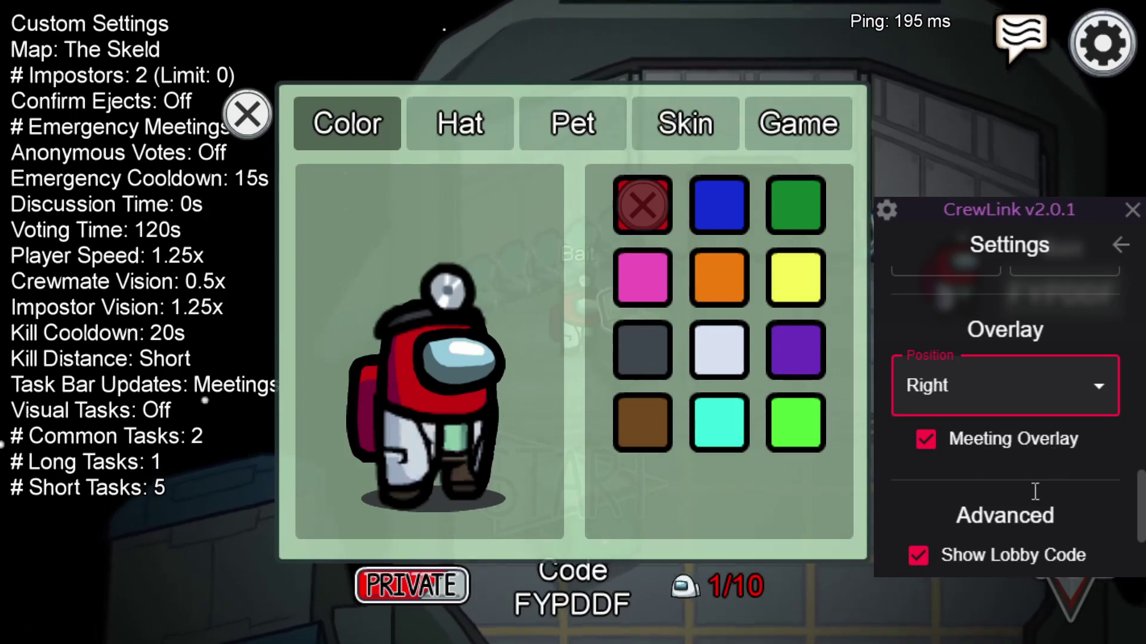
scroll(1035, 492, down, 3)
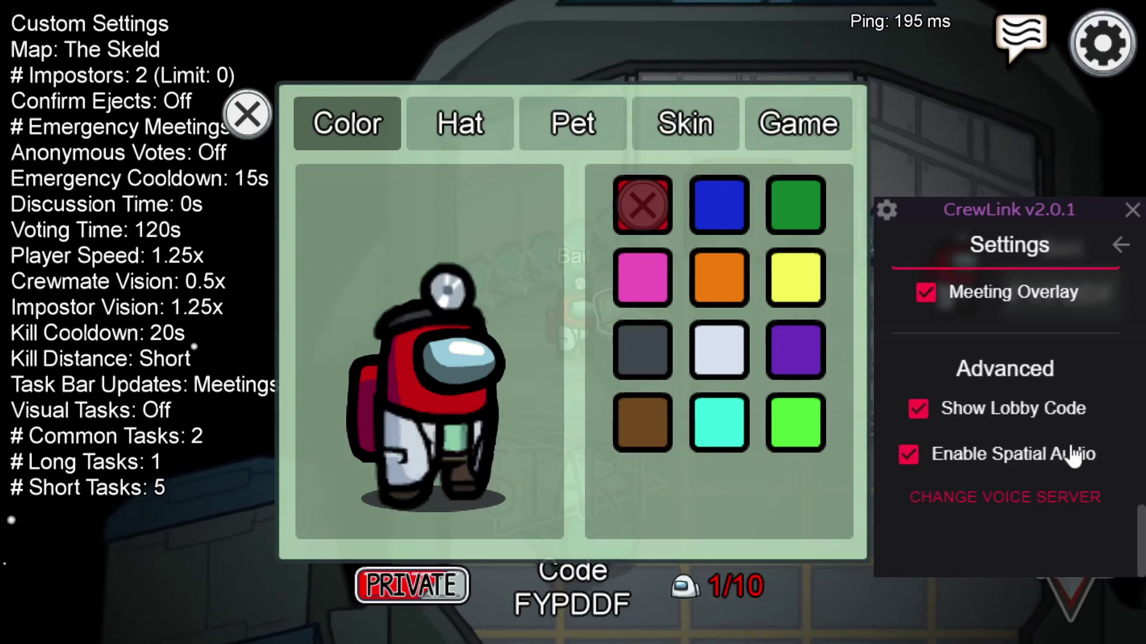
scroll(1077, 463, up, 3)
scroll(1082, 471, down, 3)
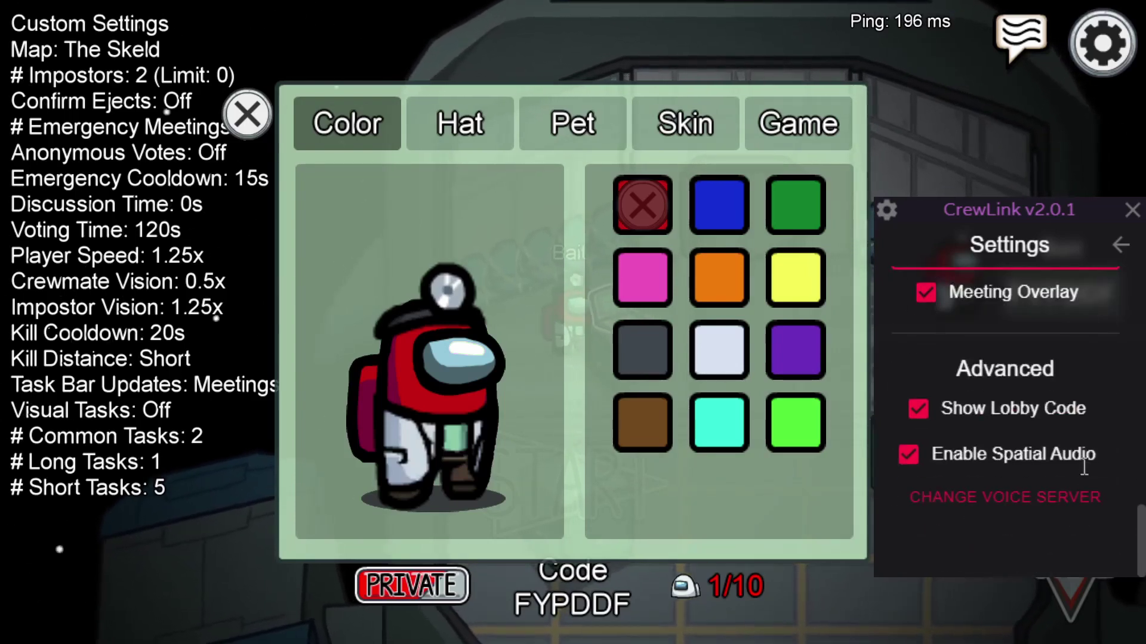
click(1021, 506)
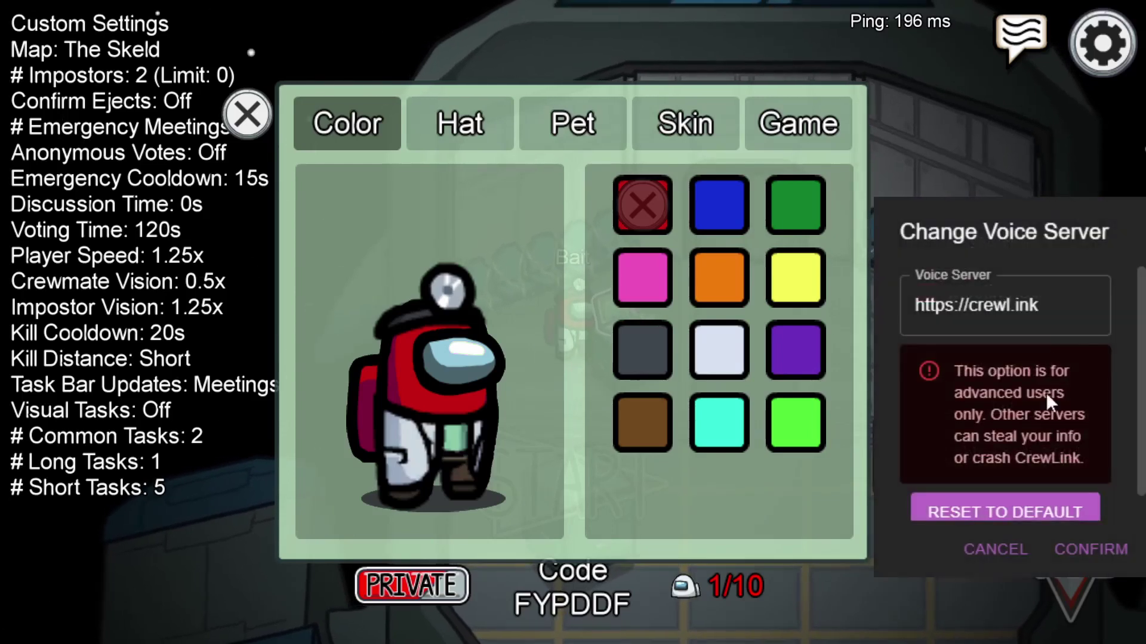
scroll(1050, 372, down, 1)
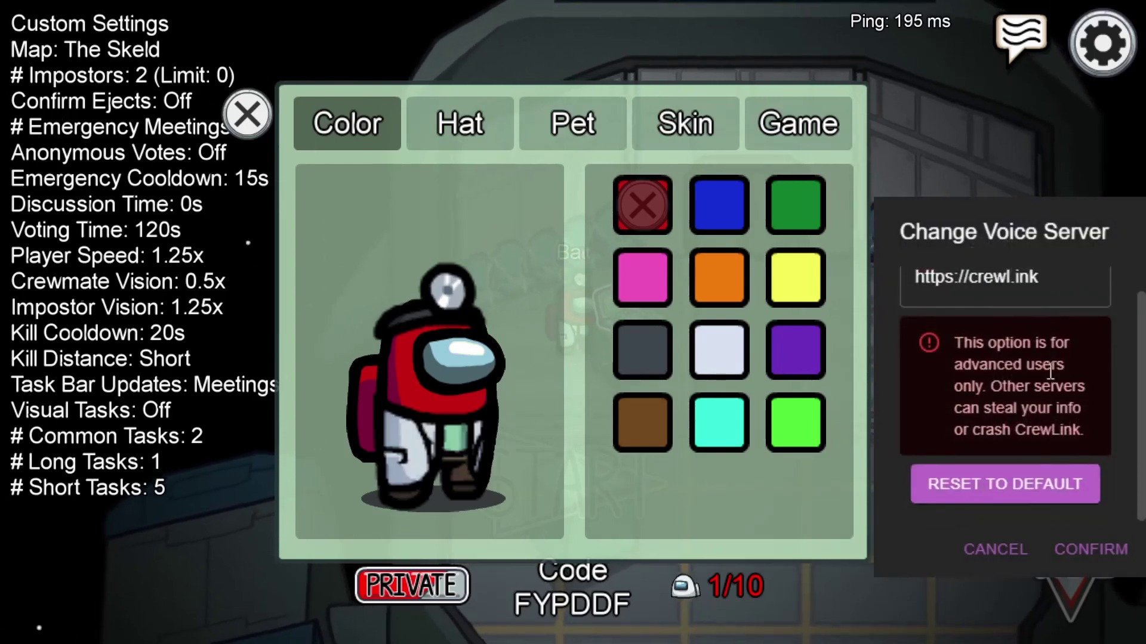
scroll(1053, 320, up, 1)
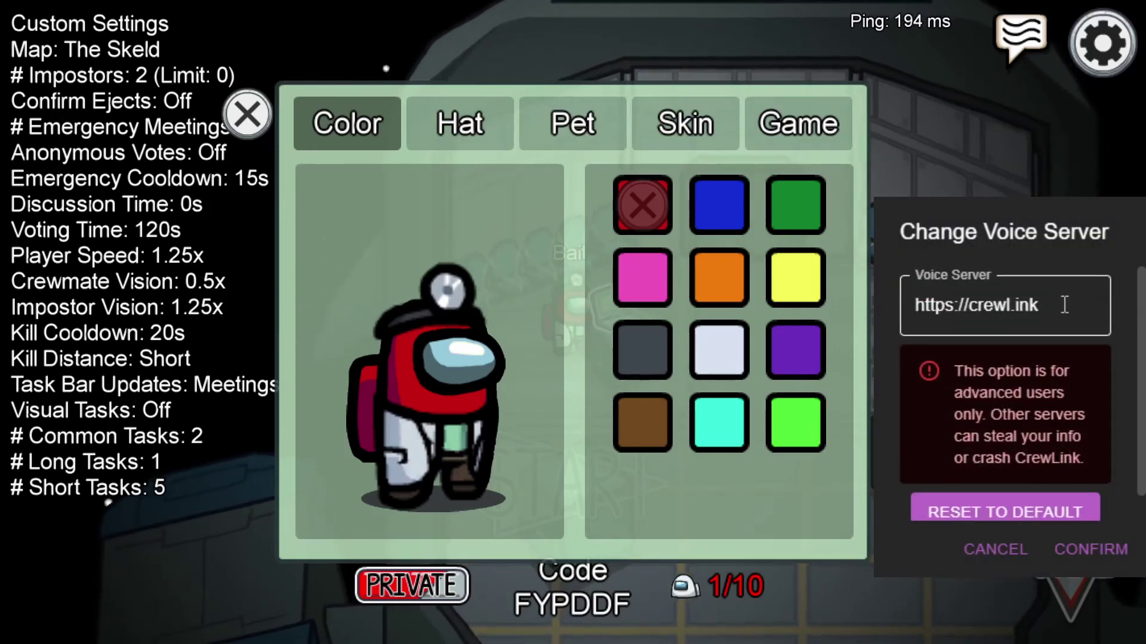
scroll(1014, 418, down, 1)
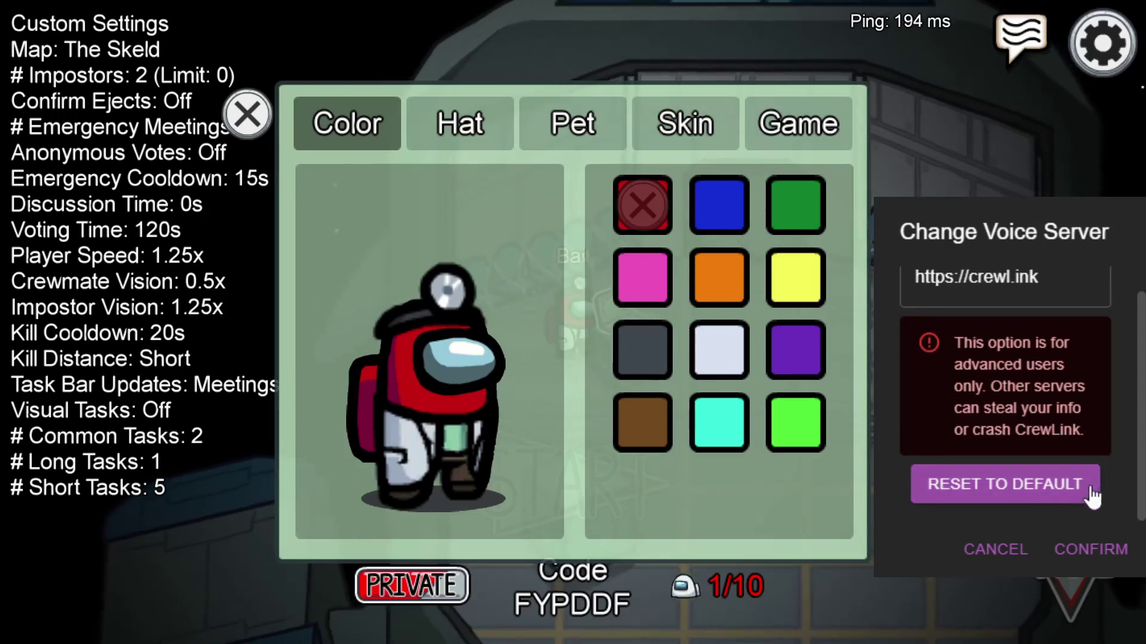
click(1094, 550)
click(1119, 247)
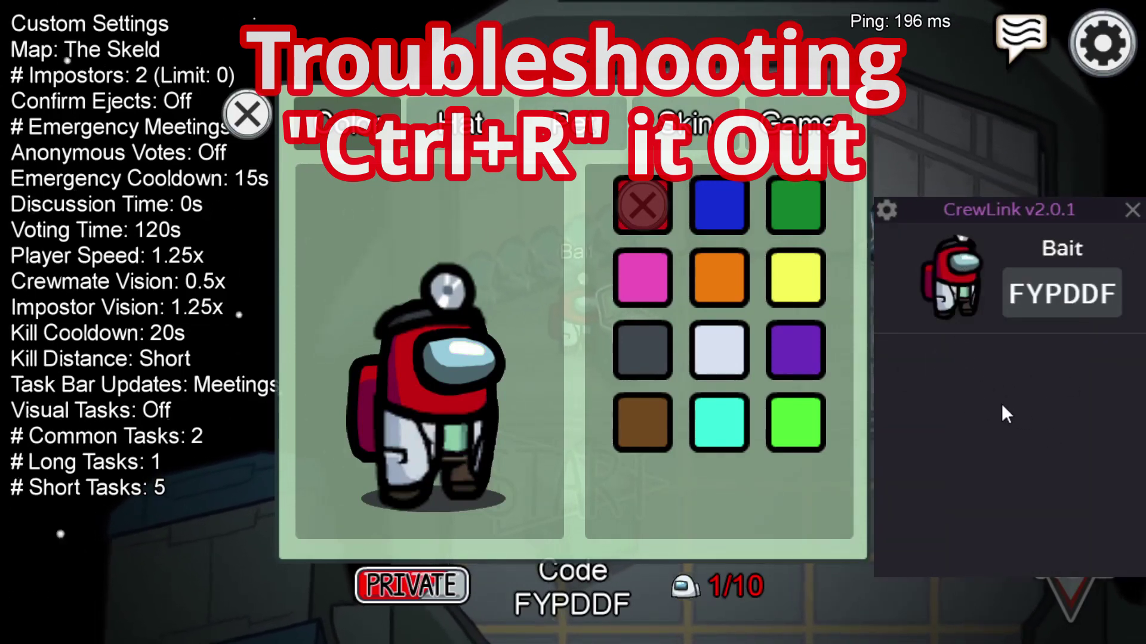
Step: Reload CrewLink with Ctrl+R and close the Among Us Customize window
key(ctrl+r)
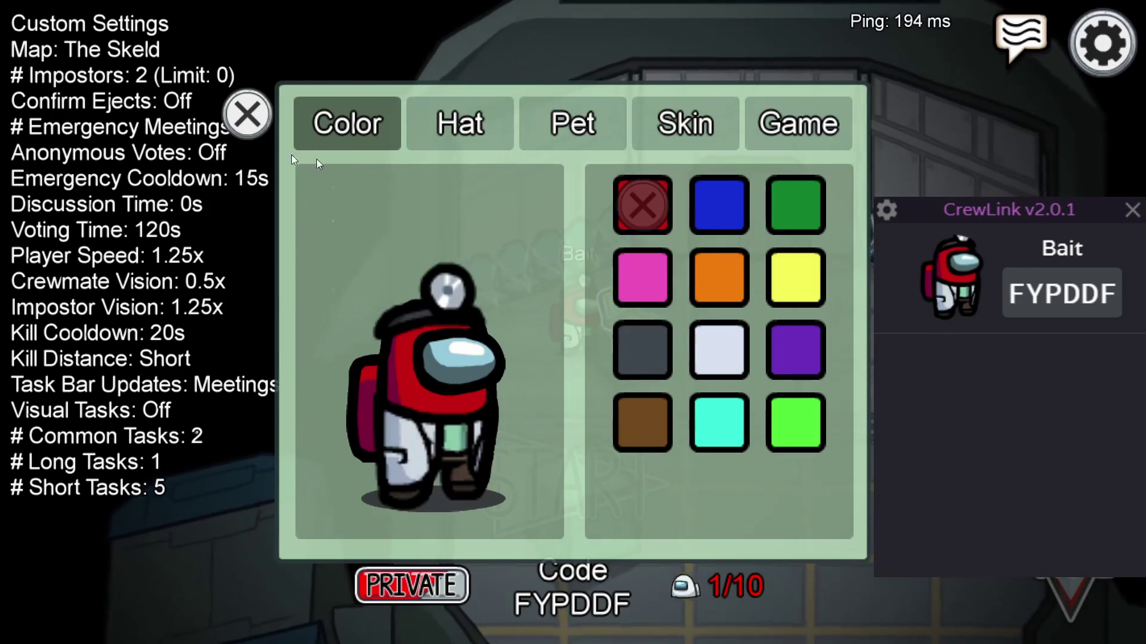
key(Escape)
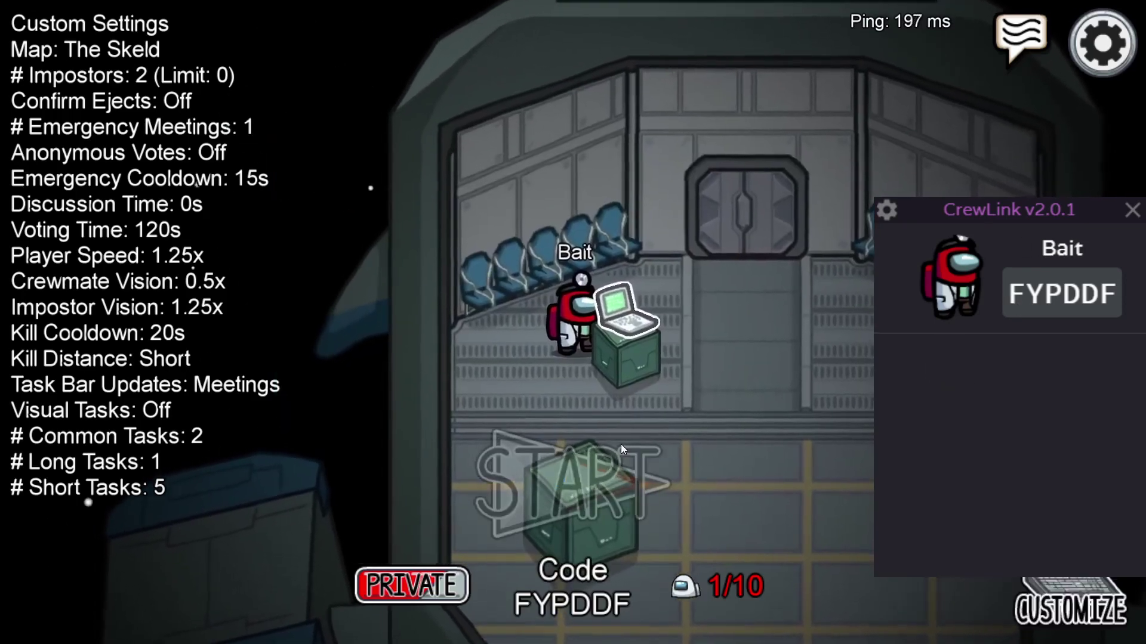